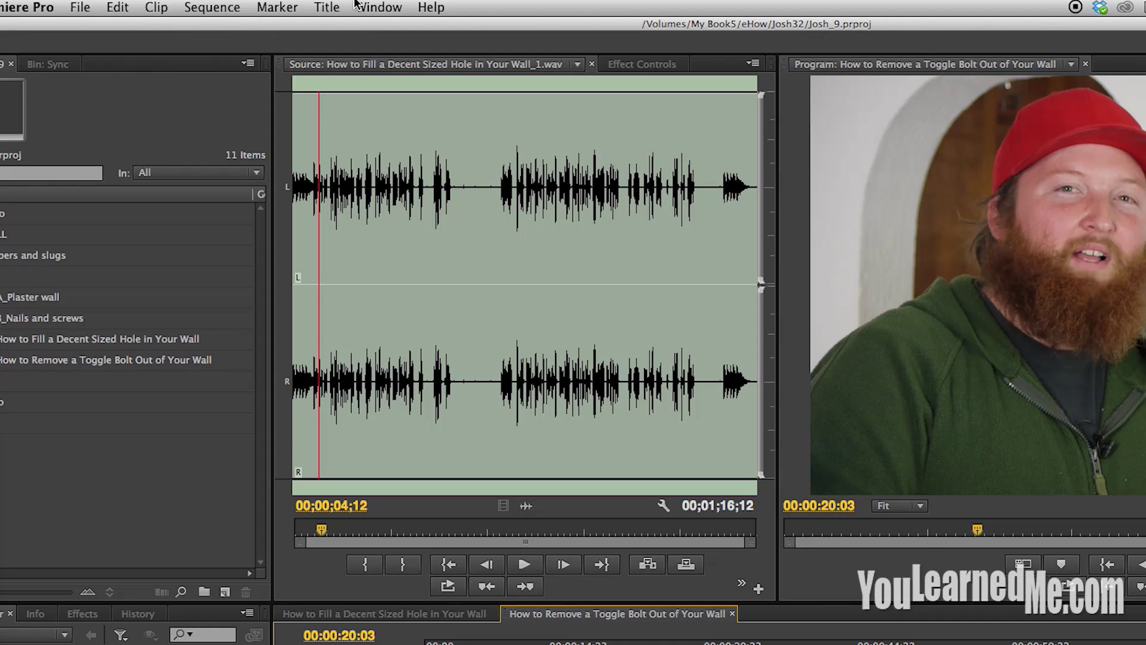
Step: Switch to the Metalogging workspace and select Wall_1.wav in YLM > auido 4 transcribe
left_click(372, 8)
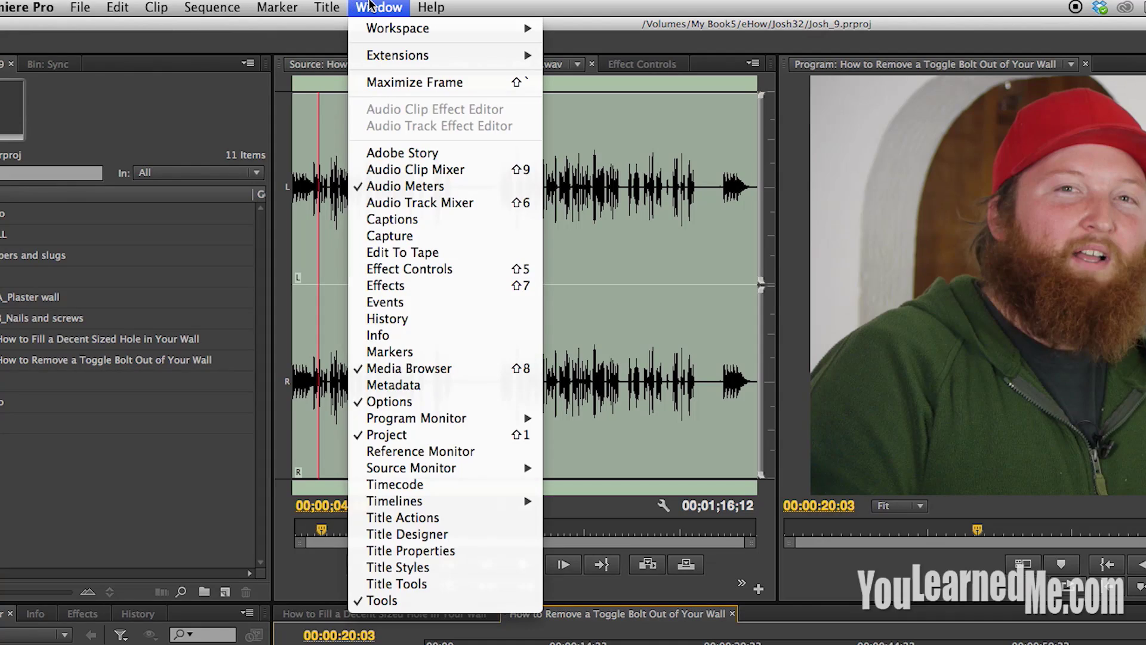
mouse_move(398, 29)
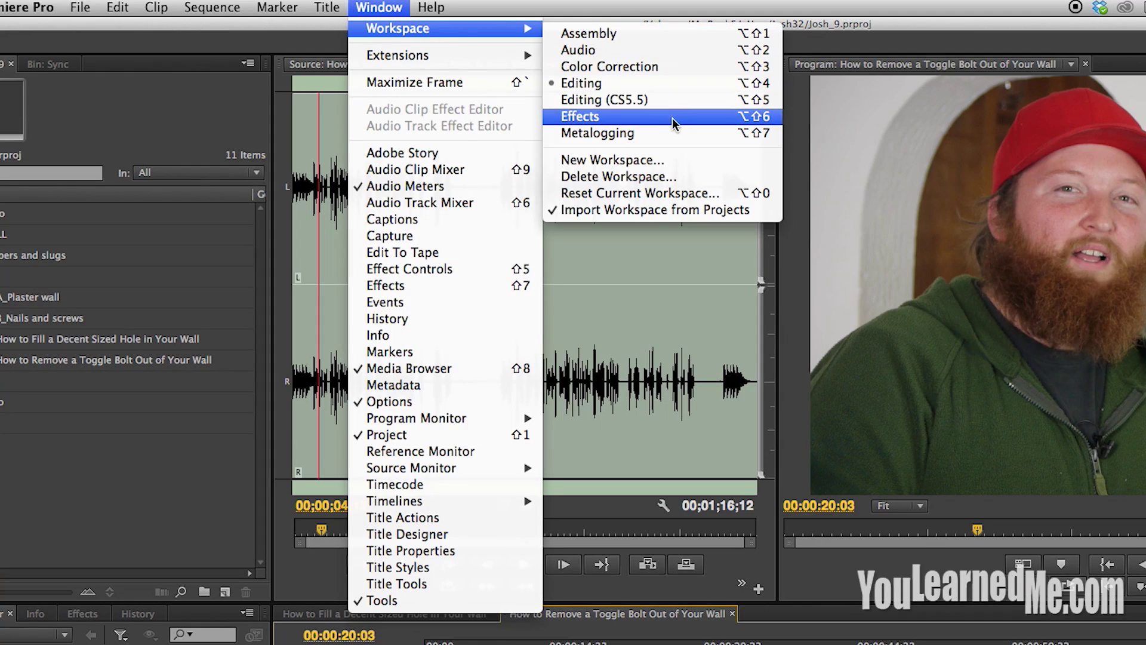
left_click(662, 134)
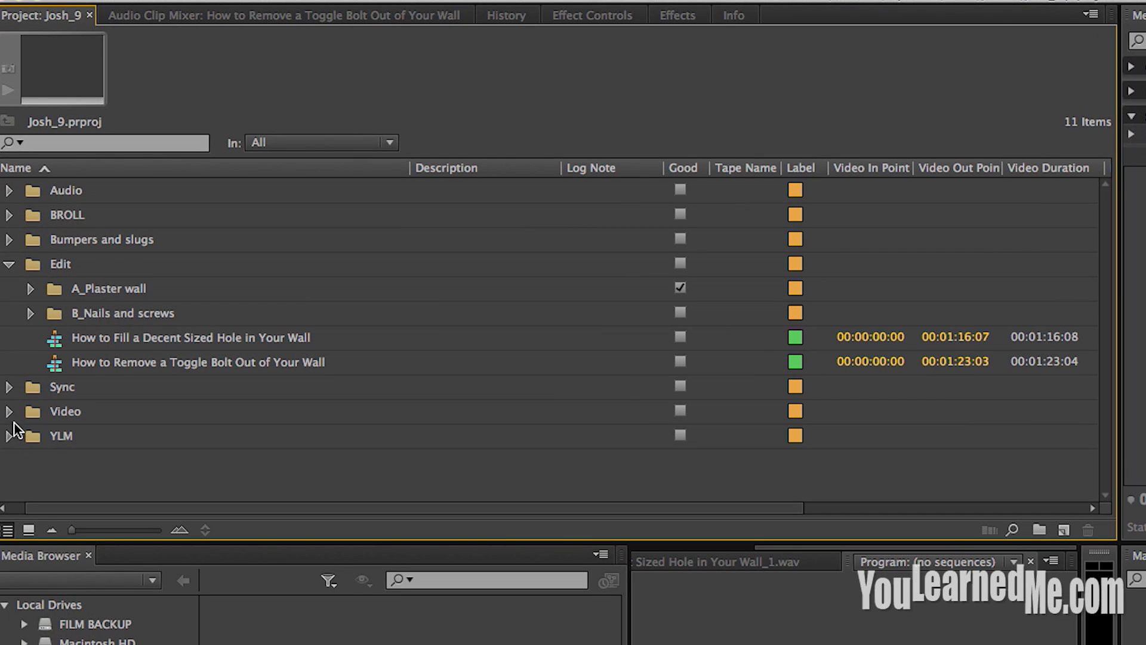
left_click(9, 436)
scroll(231, 385, "down", 3)
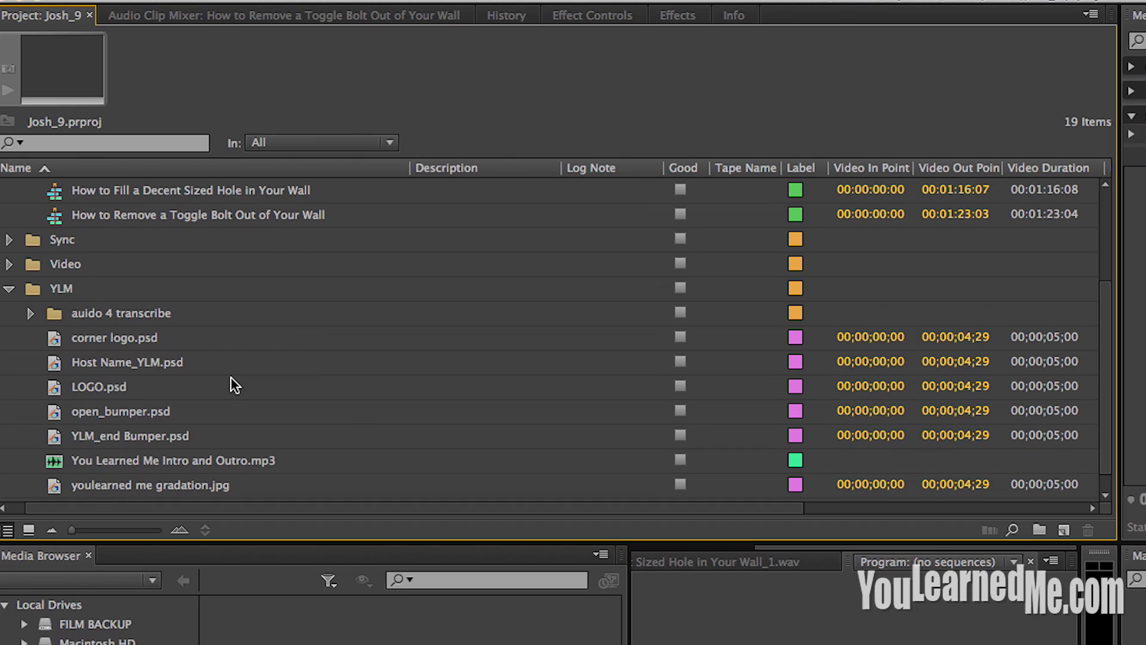
left_click(31, 313)
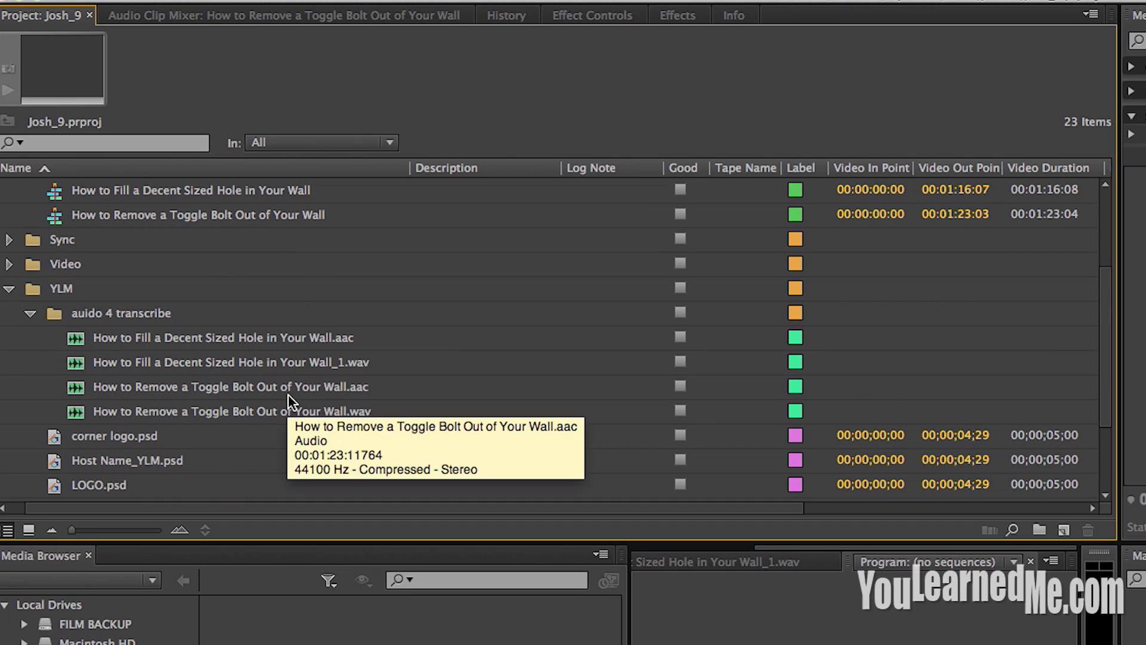
left_click(91, 364)
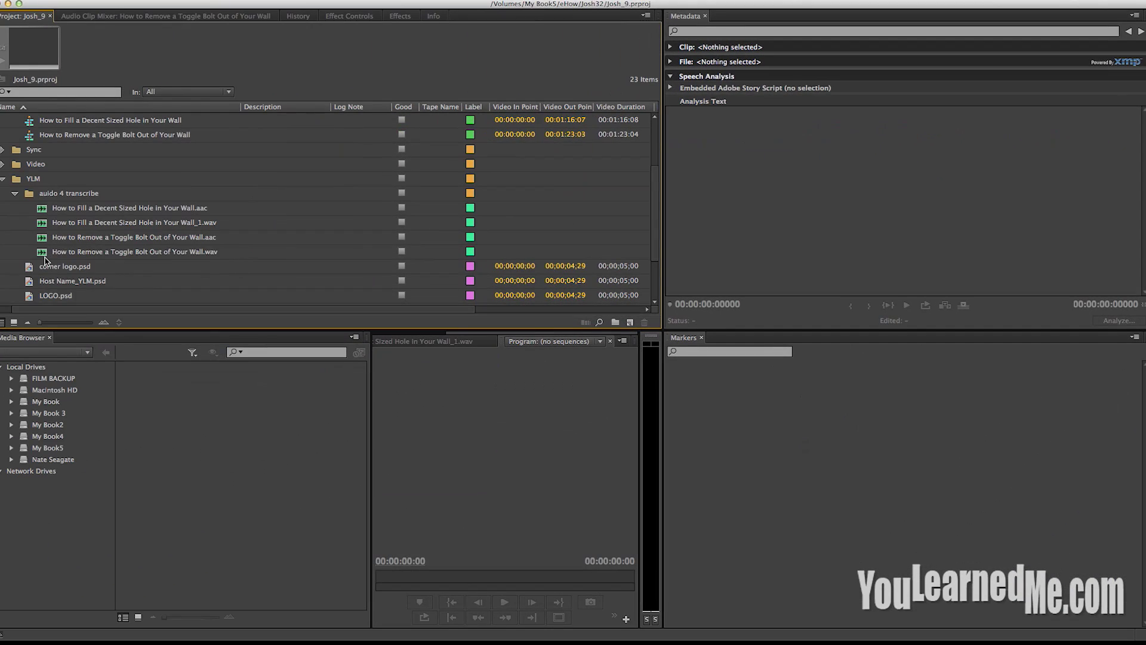
Step: Select the Toggle Bolt Out of Your Wall.wav clip and briefly expand its File metadata
left_click(45, 255)
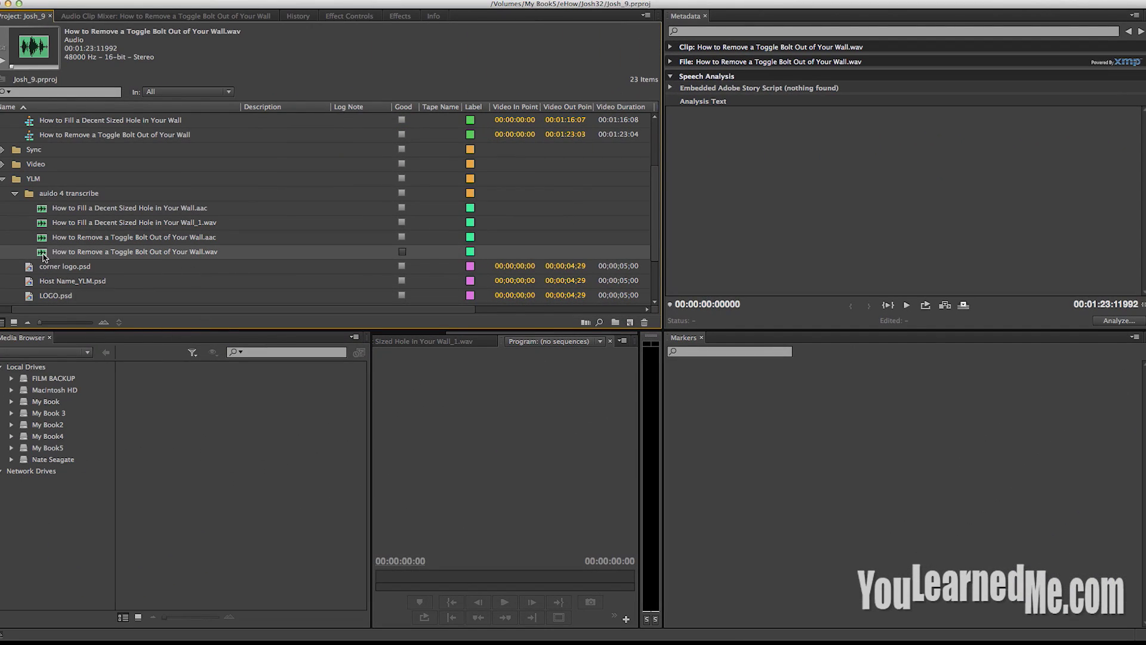
left_click(43, 257)
left_click(43, 256)
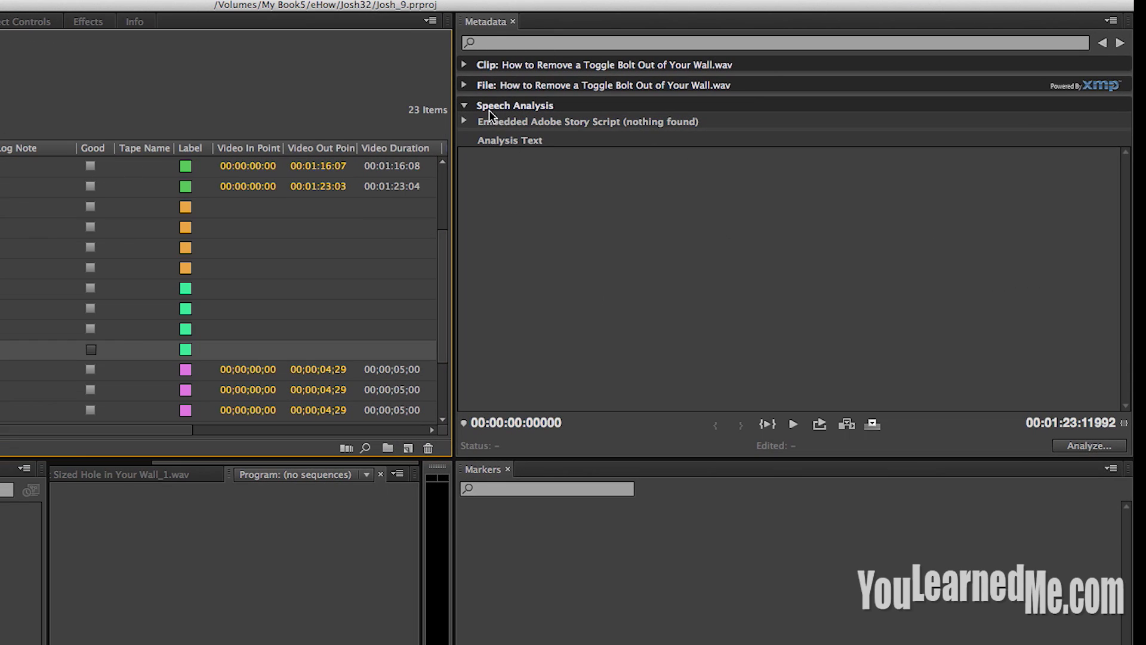
left_click(465, 86)
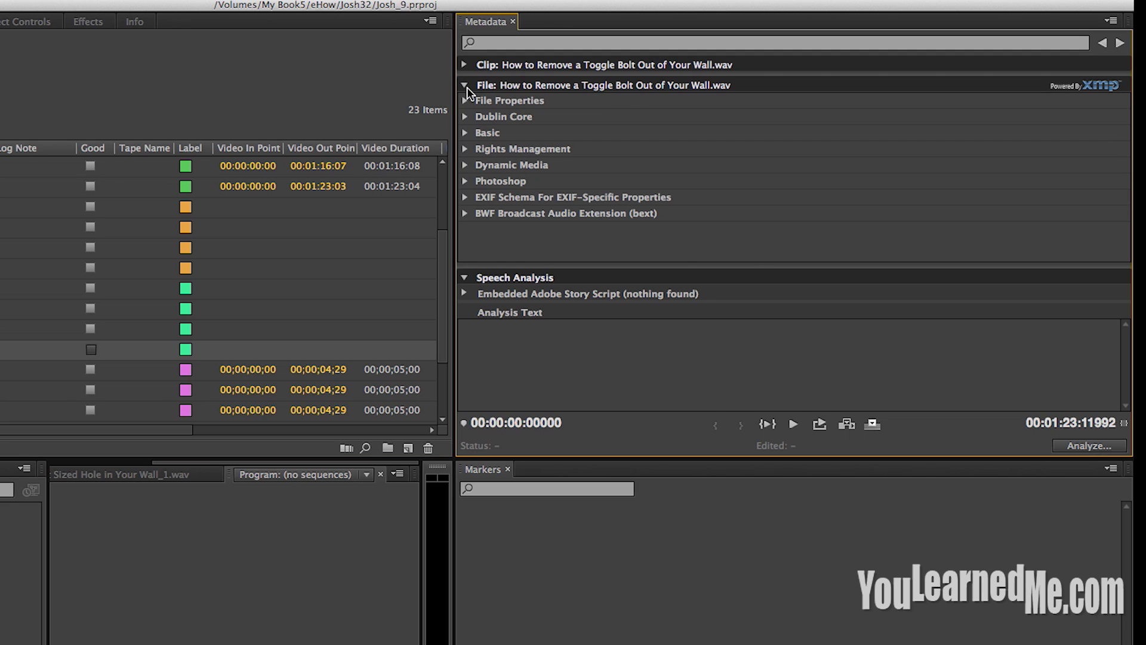
left_click(465, 86)
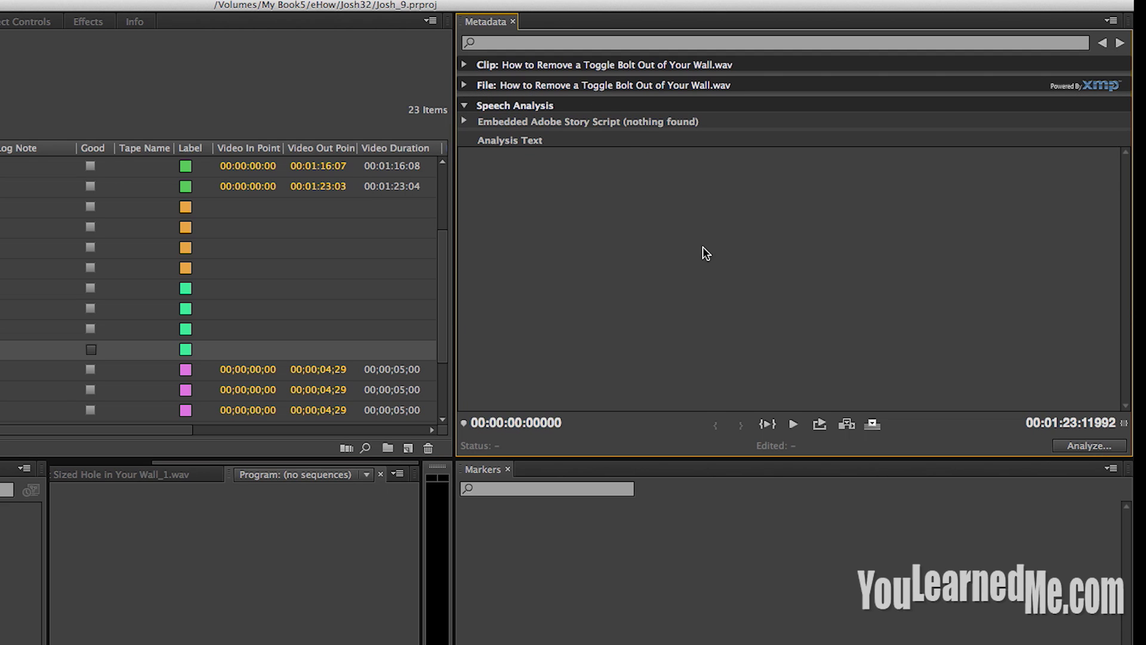
Step: Run speech analysis on the Toggle Bolt clip in English – U.S. at High (slower) quality
left_click(1091, 446)
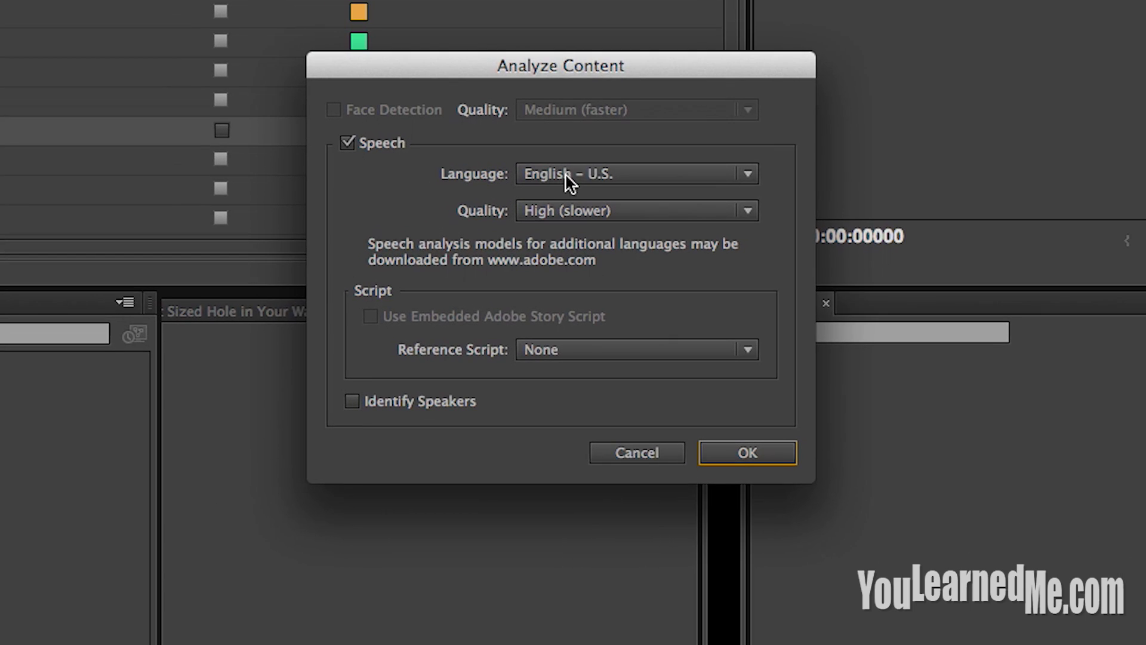
left_click(636, 180)
left_click(594, 298)
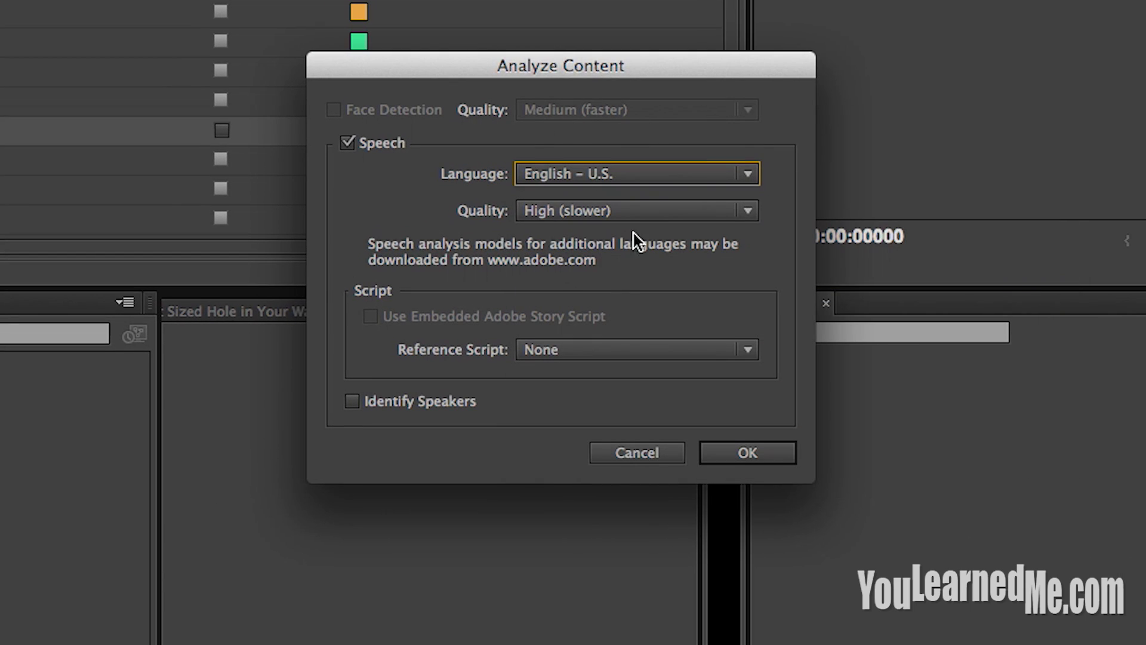
left_click(658, 207)
left_click(598, 233)
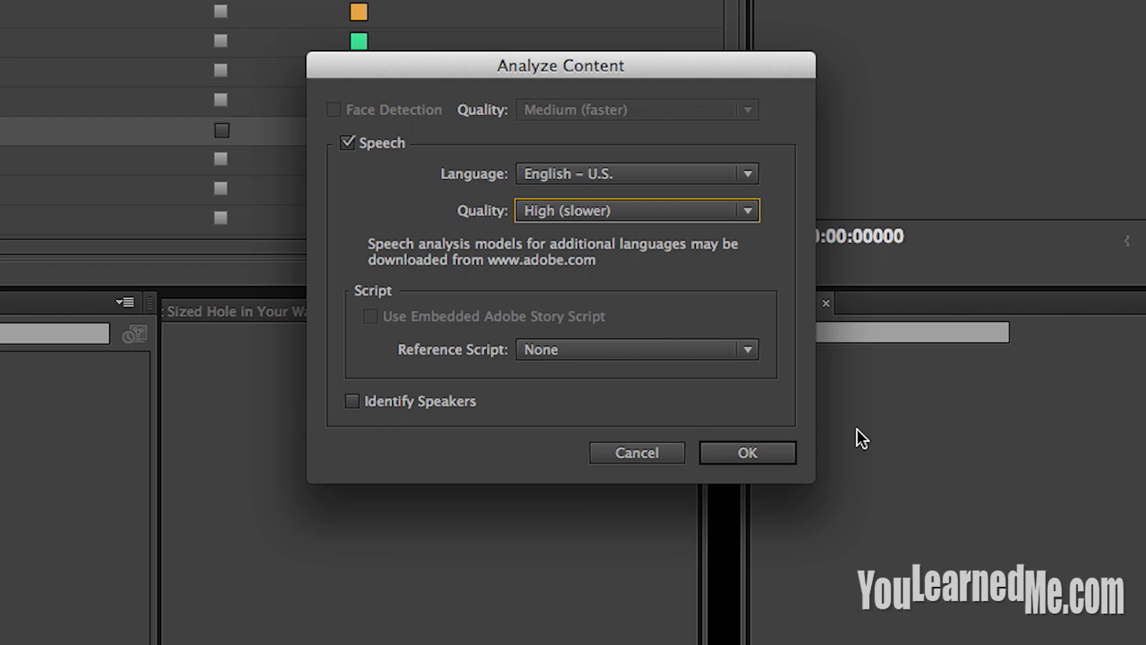
left_click(754, 452)
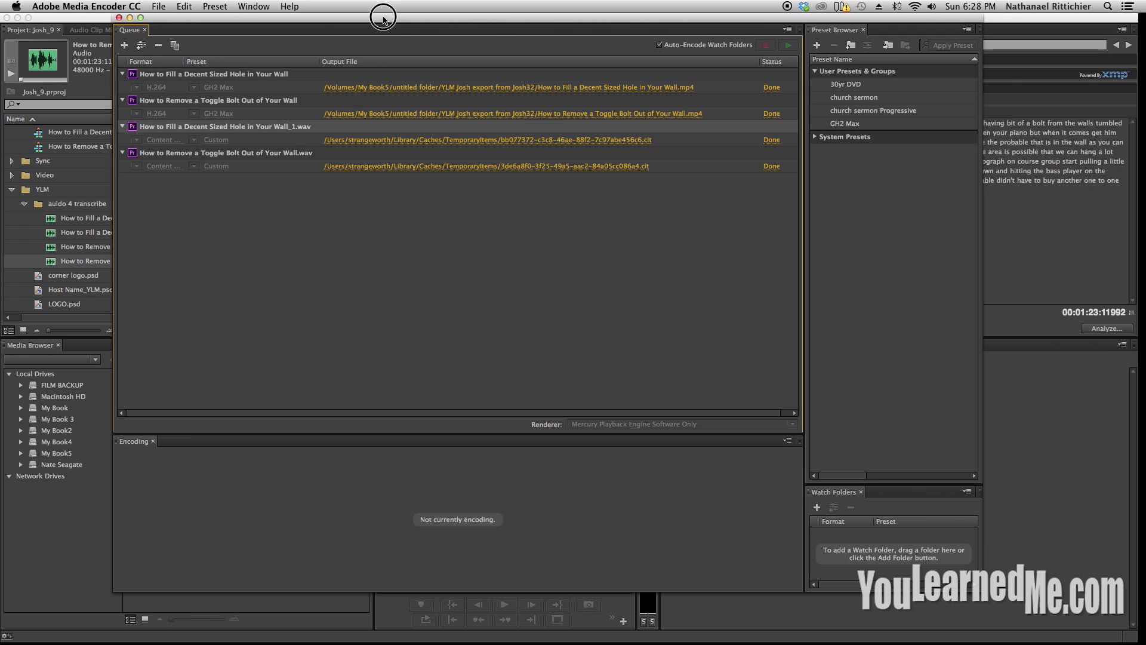
Step: Dismiss the encoding queue and bring Premiere's Toggle Bolt clip metadata back into view
double_click(384, 17)
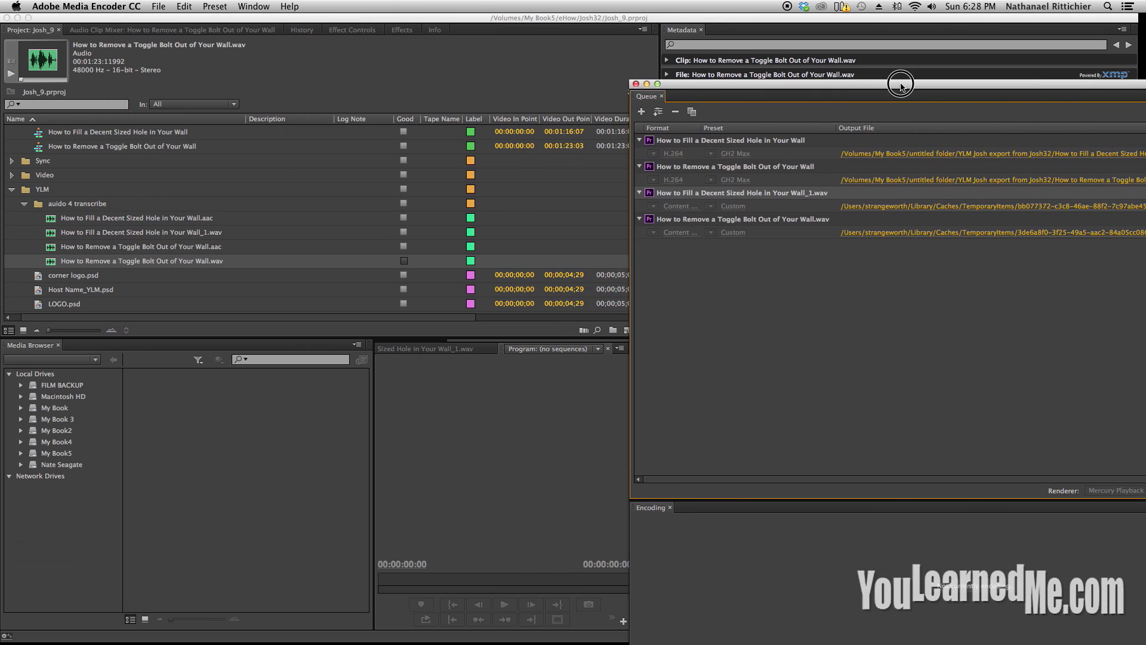
left_click(56, 265)
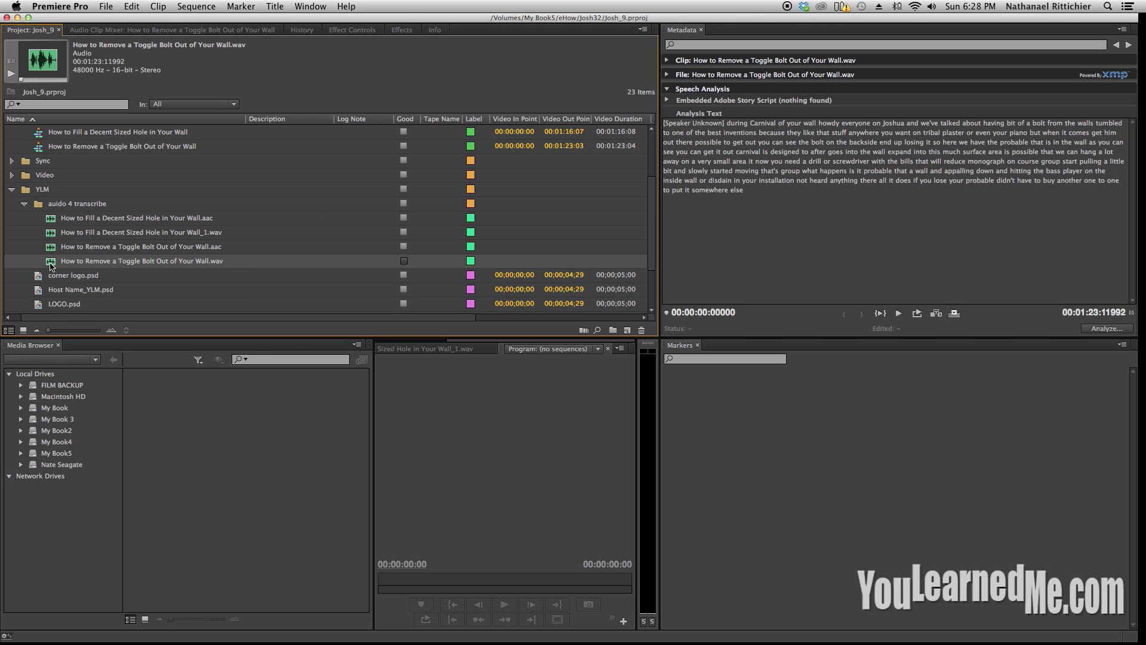
left_click(748, 195)
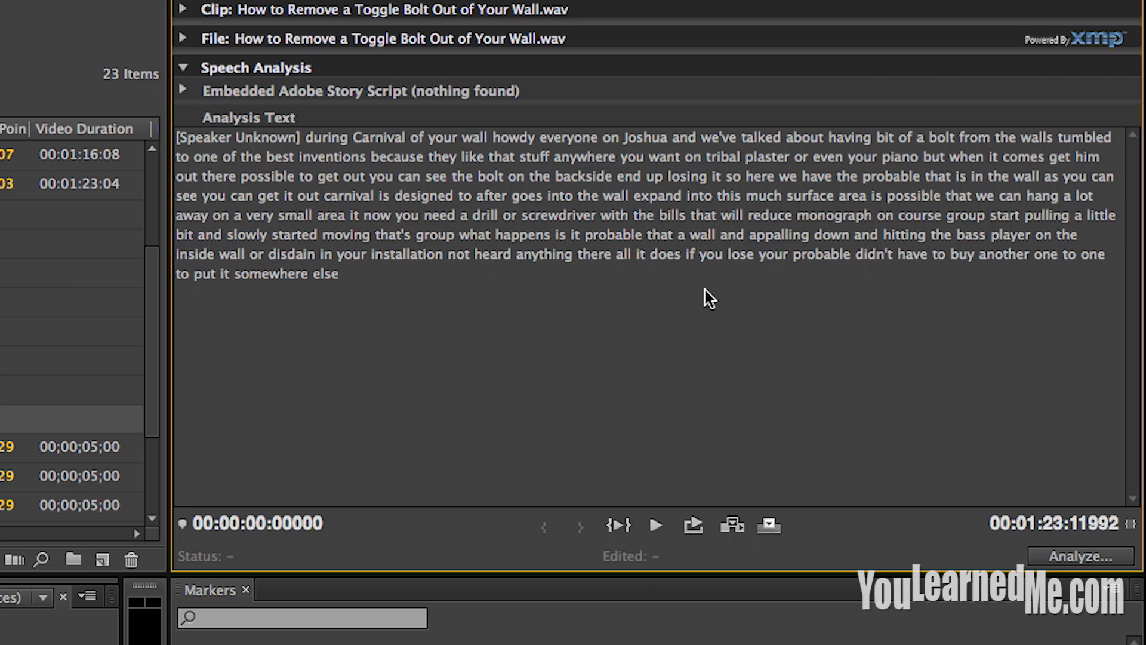
Step: Copy the whole Analysis Text transcript and paste it into the new TextEdit document
right_click(267, 277)
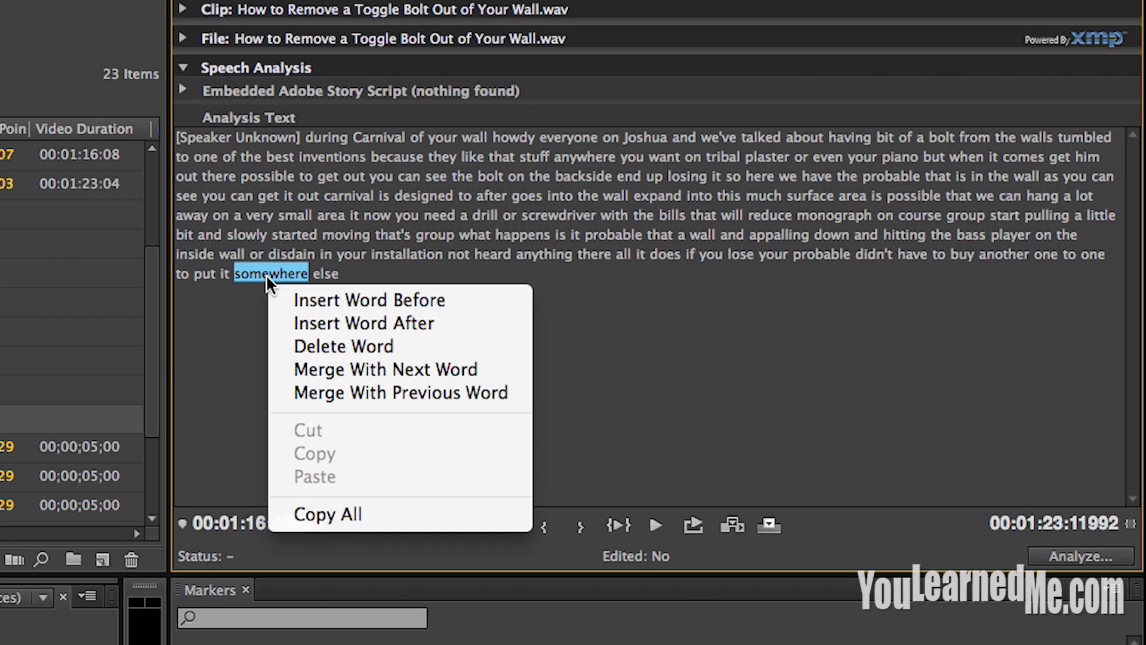
left_click(344, 512)
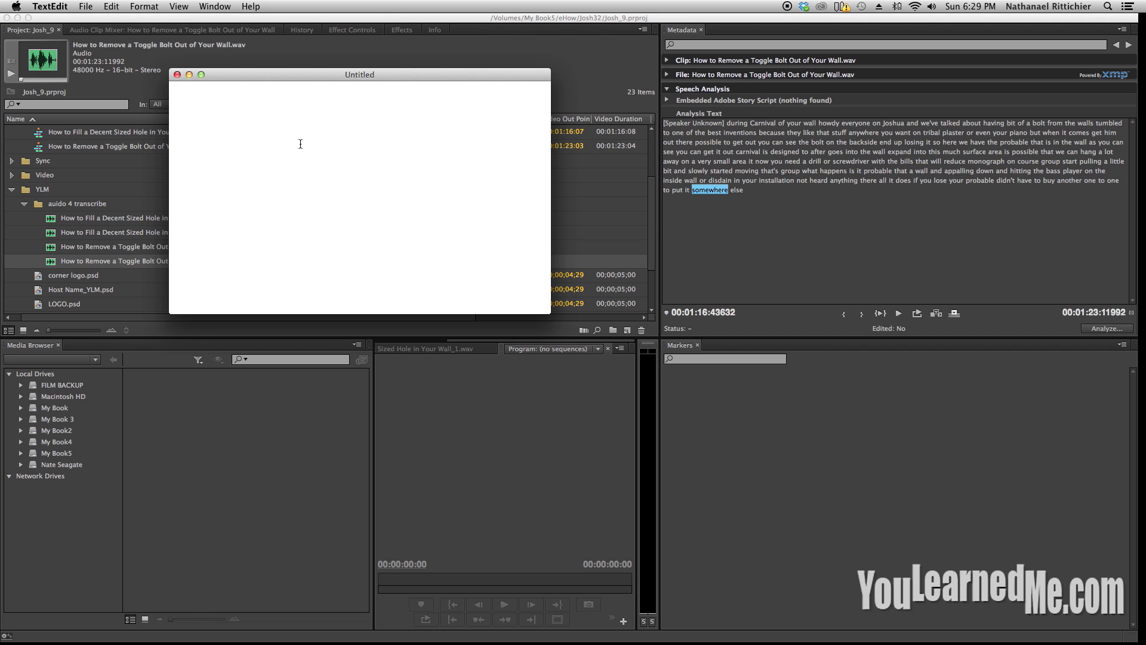
type("[Speaker Unknown] during Carnival of your wall howdy everyone on Joshua and we've talked about having bit of a bolt from the walls tumbled to one of the best inventions because they like that stuff anywhere you want on tribal plaster or even your piano but when it comes get him out there possible to get out you can see the bolt on the backside end up losing it so here we have the probable that is in the wall as you can see you can get it out carnival is designed to after goes into the wall expand into this much surface area is possible that we can hang a lot away on a very small area it now you need a drill or screwdriver with the bills that will reduce monograph on course group start pulling a little bit and slowly started moving that's group what happens is it probable that a wall and appalling down and hitting the bass player on the inside wall or disdain in your installation not heard anything there all it does if you lose your probable didn't have to buy another one to one to put it somewhere else")
left_click_drag(280, 78, 472, 99)
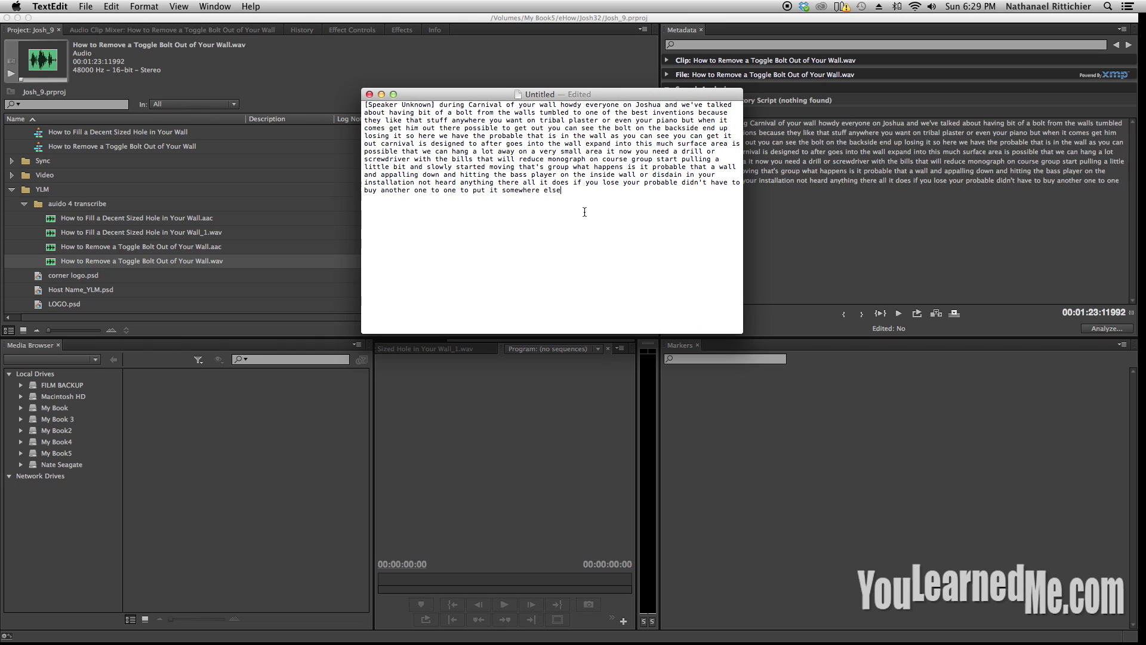